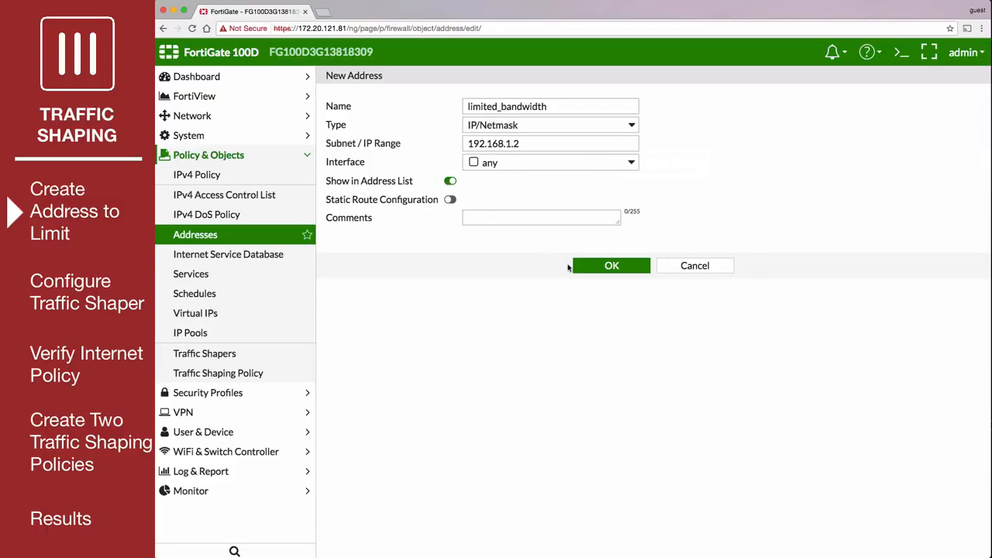
- Save the new limited_bandwidth address object for 192.168.1.2
click(581, 266)
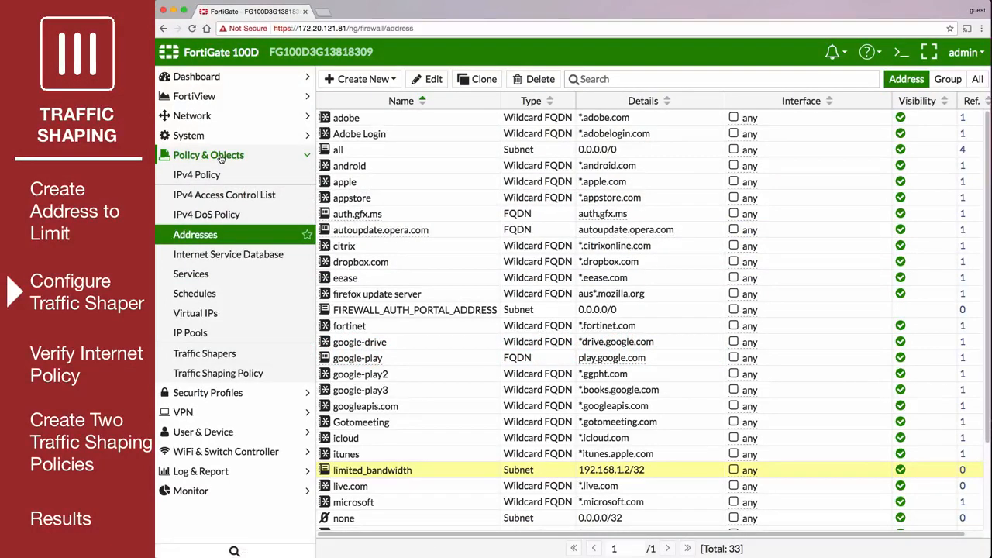
- Start a new shared traffic shaper named limited_bandwidth with Medium traffic priority
click(231, 354)
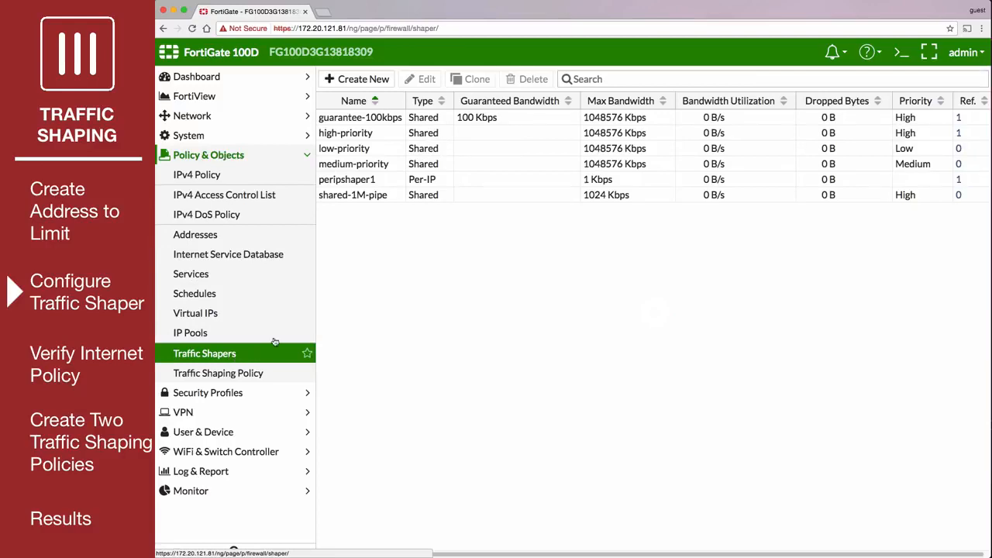
click(364, 81)
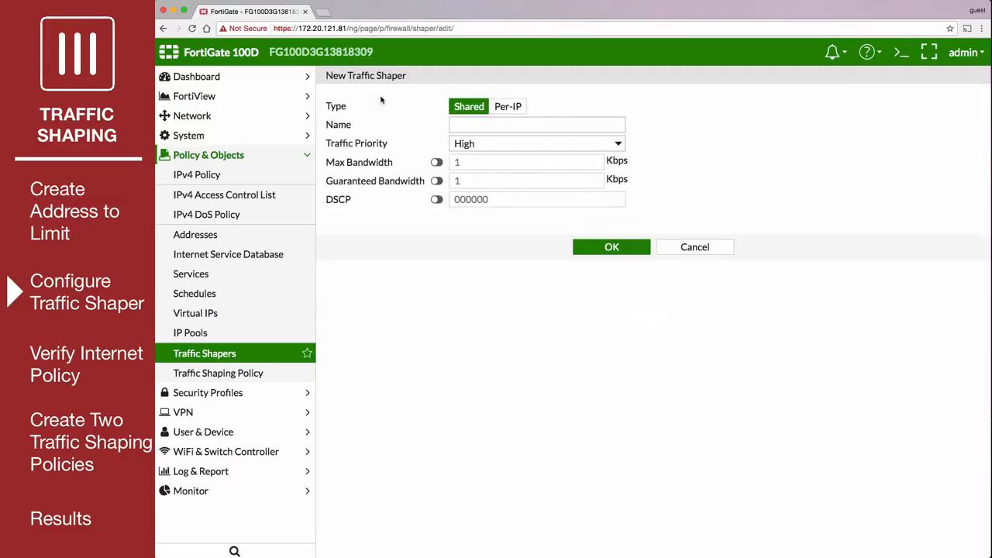
click(465, 125)
text(limited)
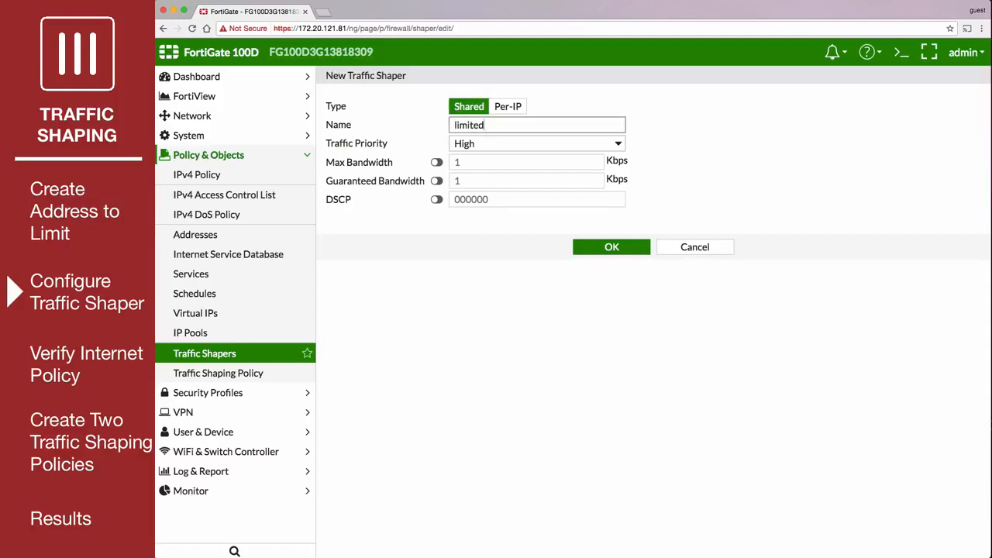
text(_bandwidth)
click(463, 143)
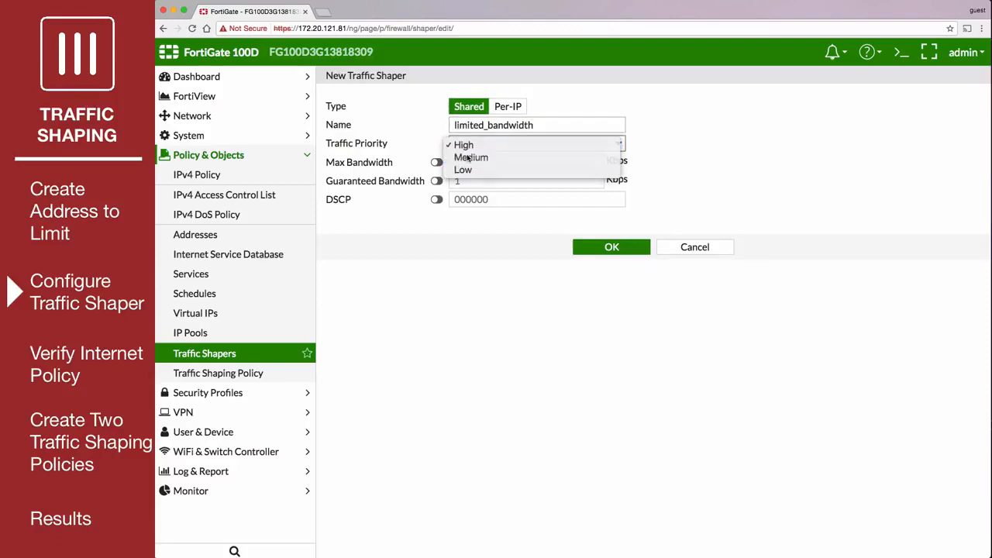
click(467, 160)
- Enable a max bandwidth of 200 Kbps and a guaranteed bandwidth of 100 Kbps for the shaper, and save it
click(436, 162)
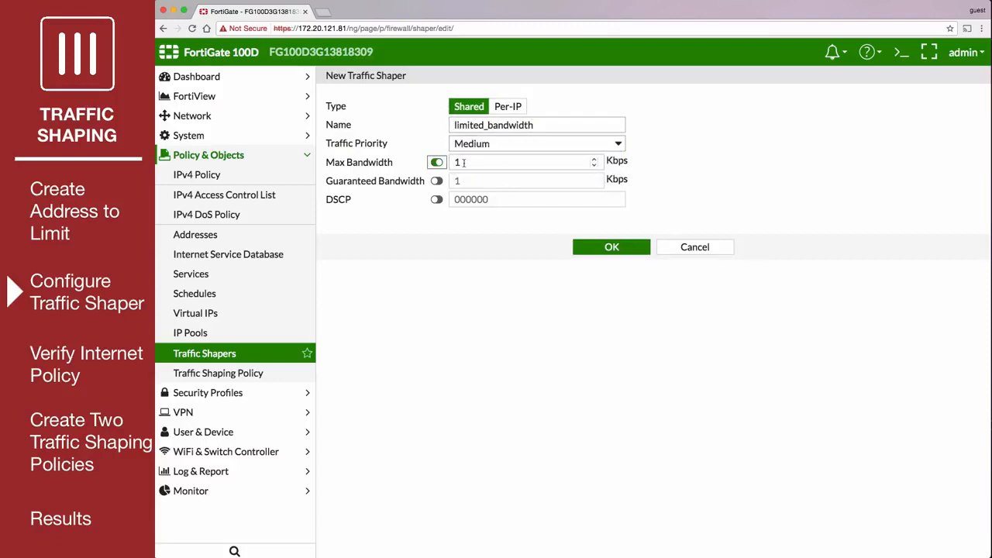
text(200)
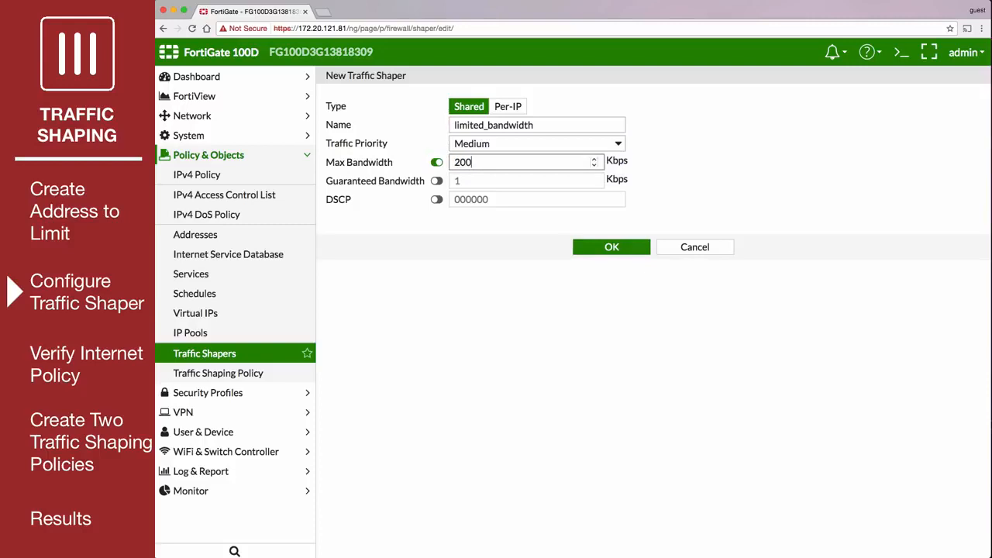
click(436, 181)
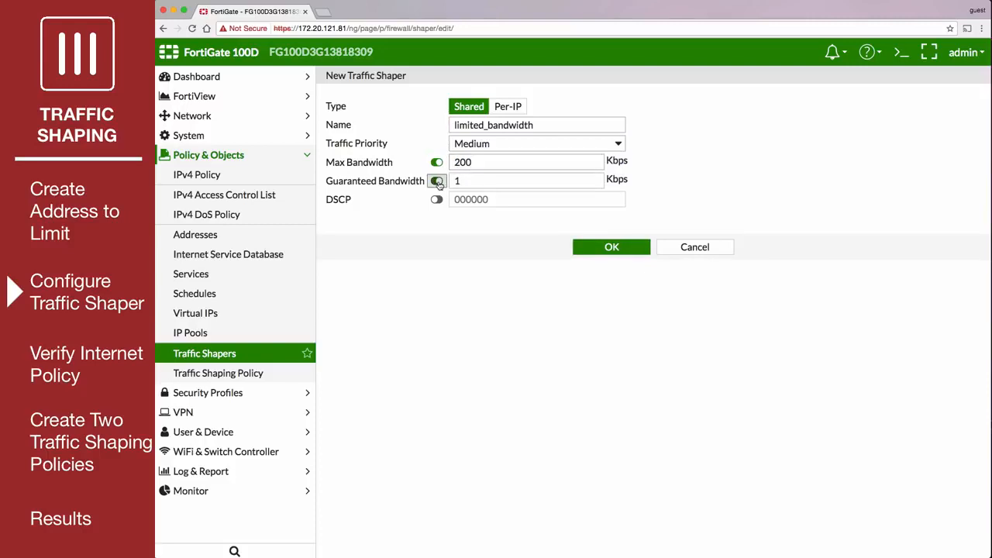
click(465, 181)
text(00)
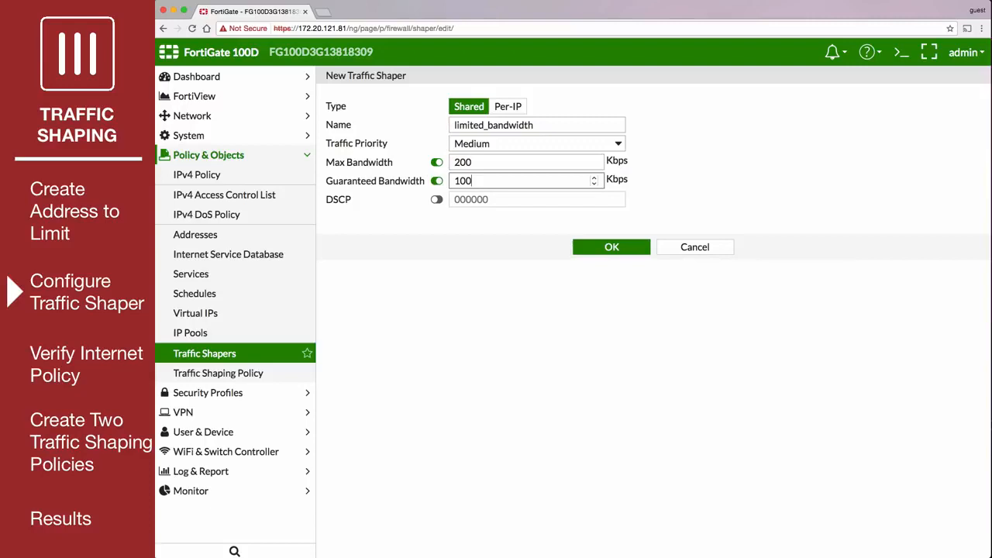
click(587, 247)
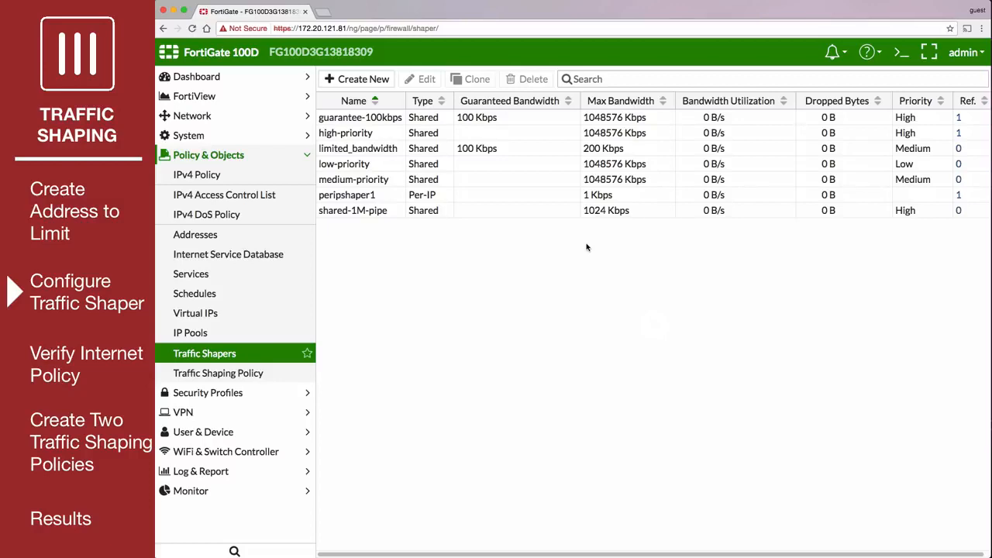
- Apply "set per-policy enable" and "end" to the limited_bandwidth shaper through the CLI, close the console and reopen the shaper
click(402, 153)
right_click(403, 153)
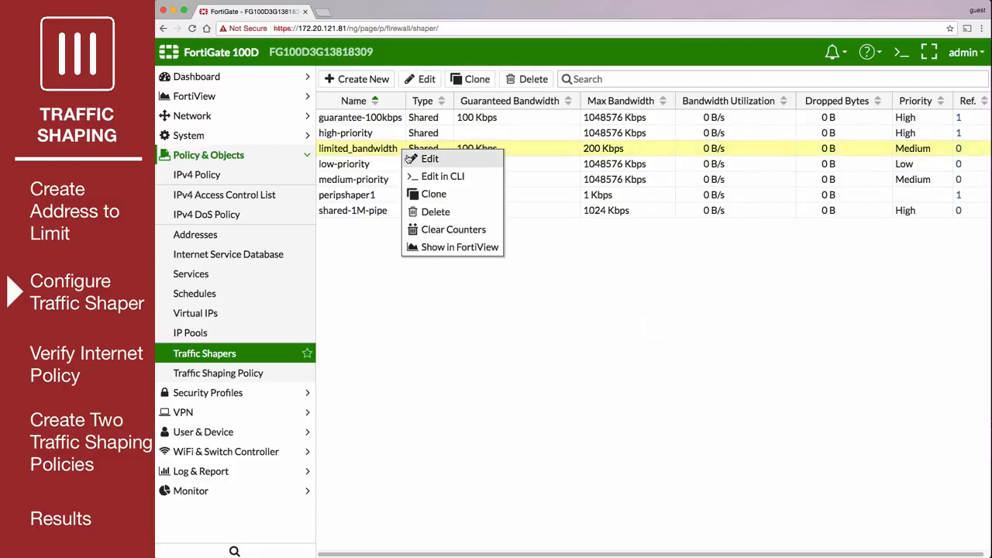
click(463, 182)
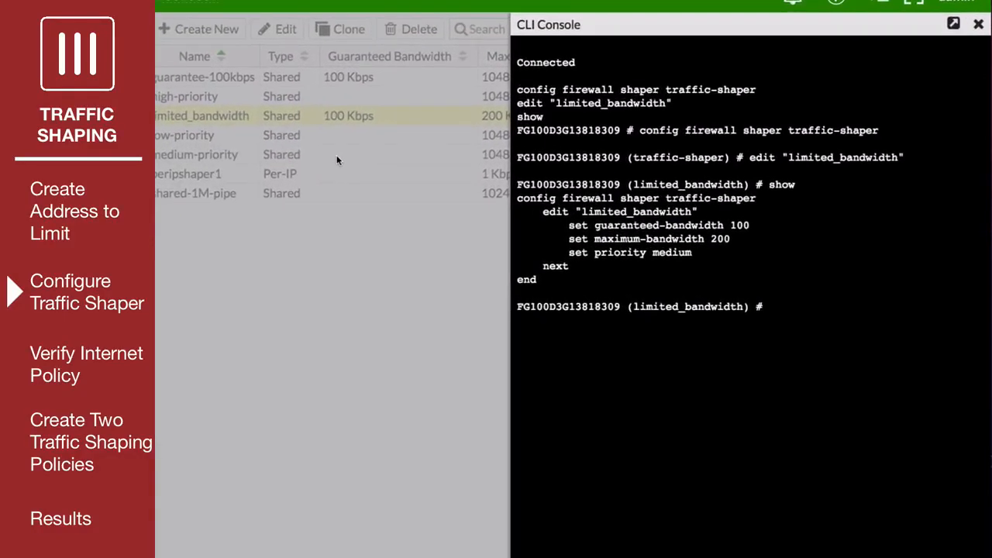
click(787, 310)
text(set per-policy enable)
key(Return)
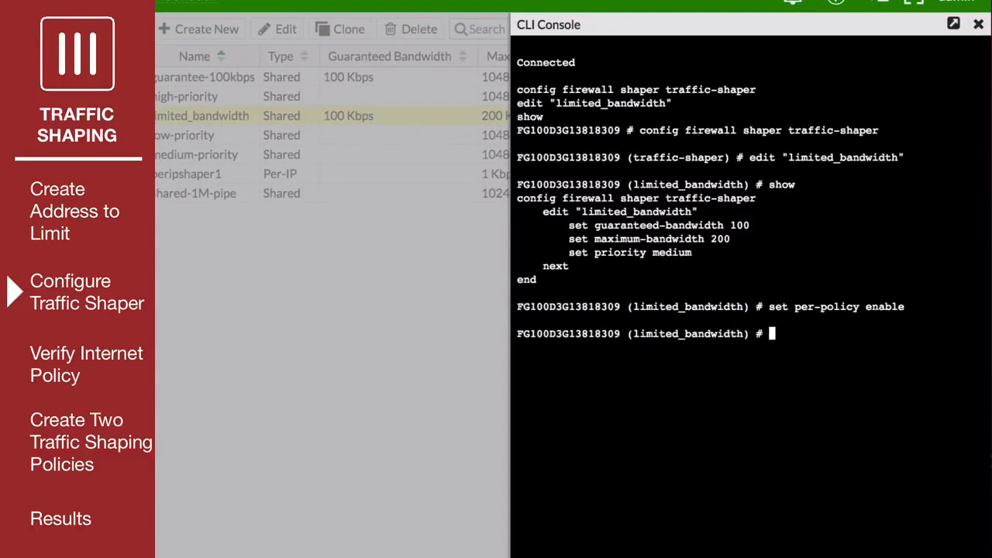
text(end)
key(Return)
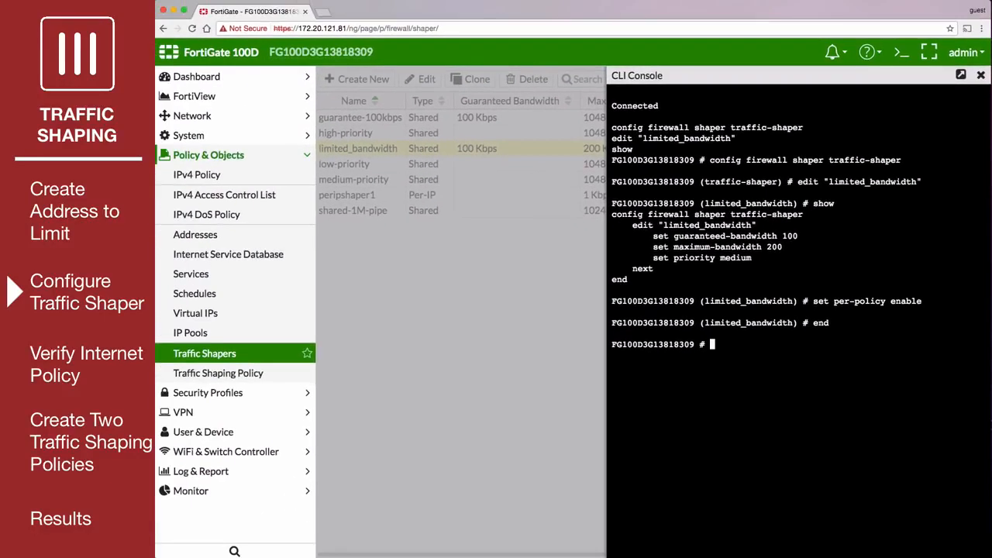
click(981, 75)
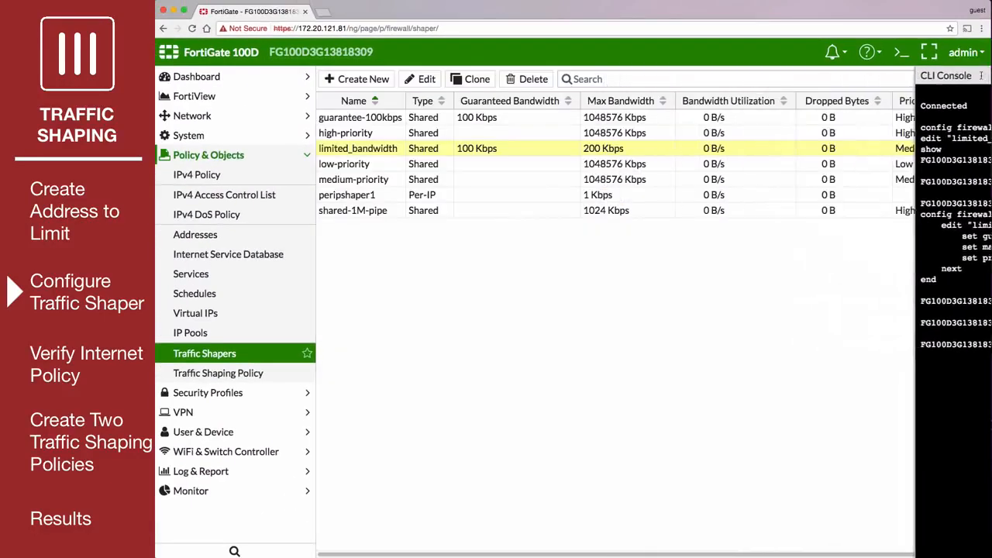
double_click(398, 150)
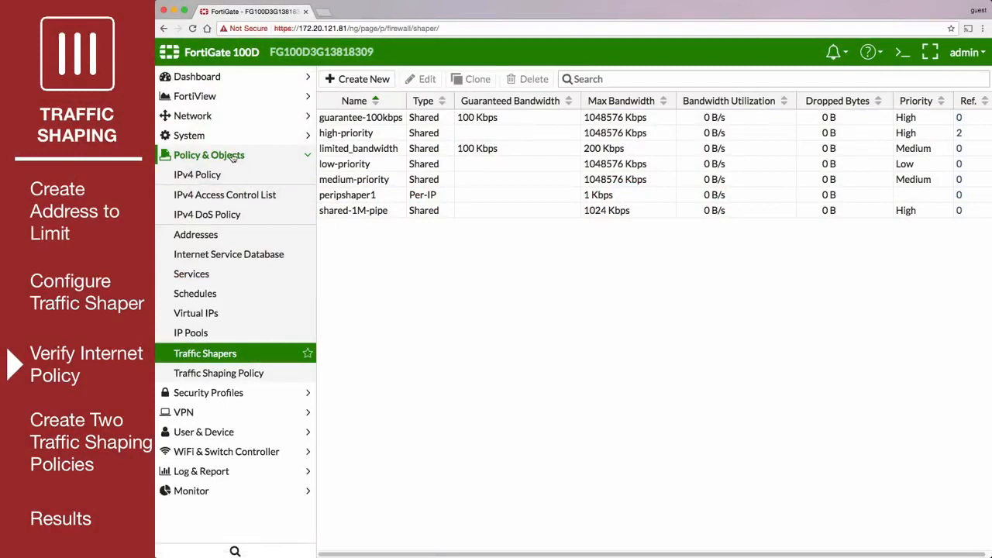
- Set logging of the Internet-access IPv4 policy to All
click(236, 175)
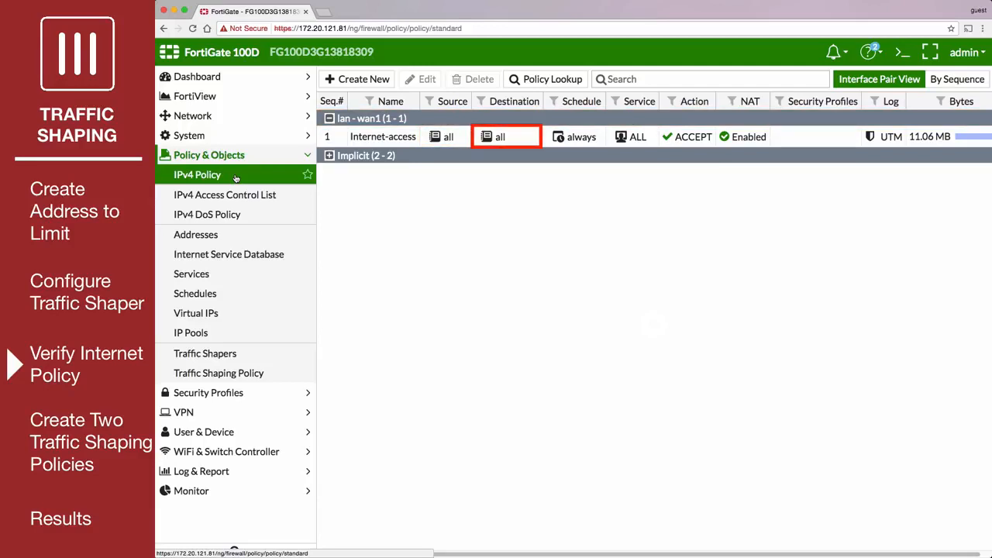
right_click(889, 140)
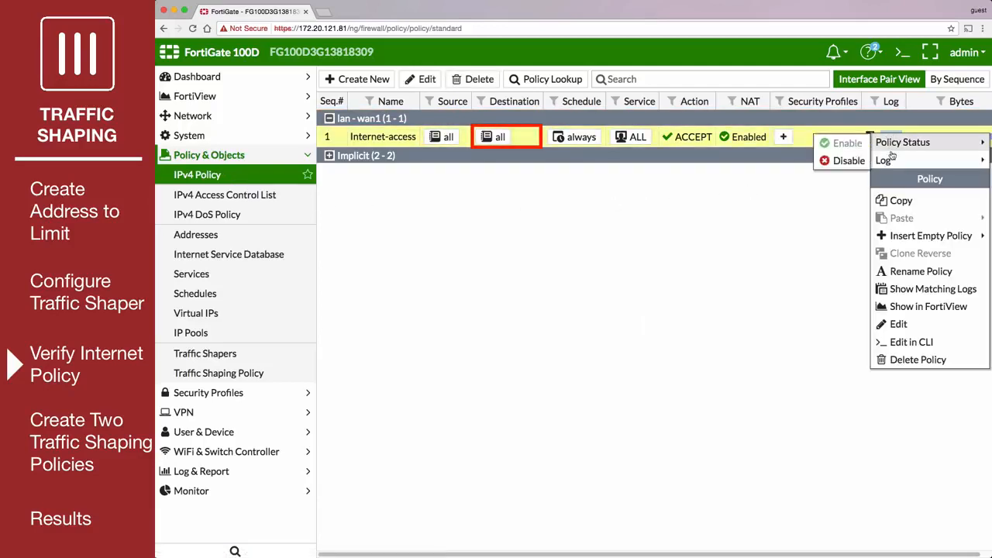
mouse_move(890, 159)
click(846, 161)
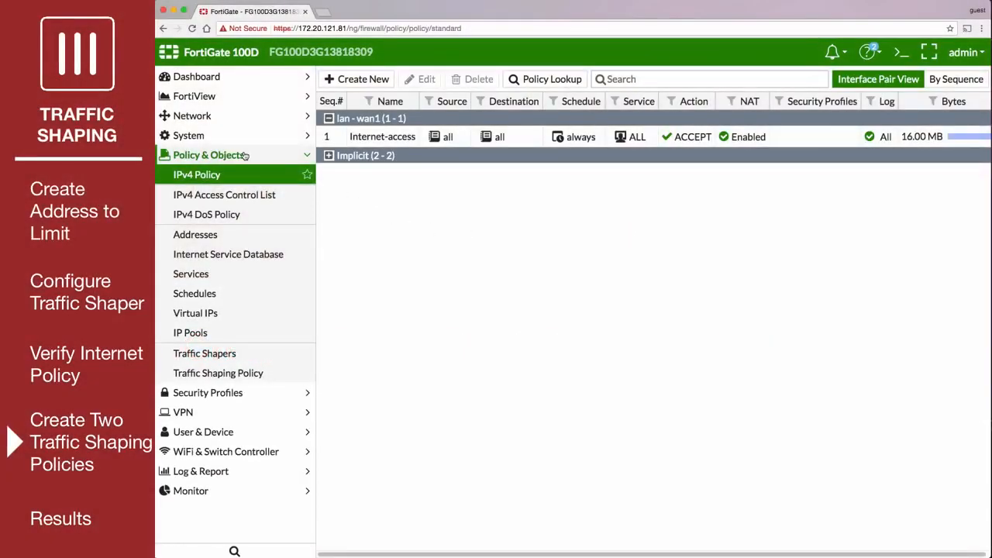
- Start a new traffic shaping policy matching source all, destination all and service ALL
click(263, 374)
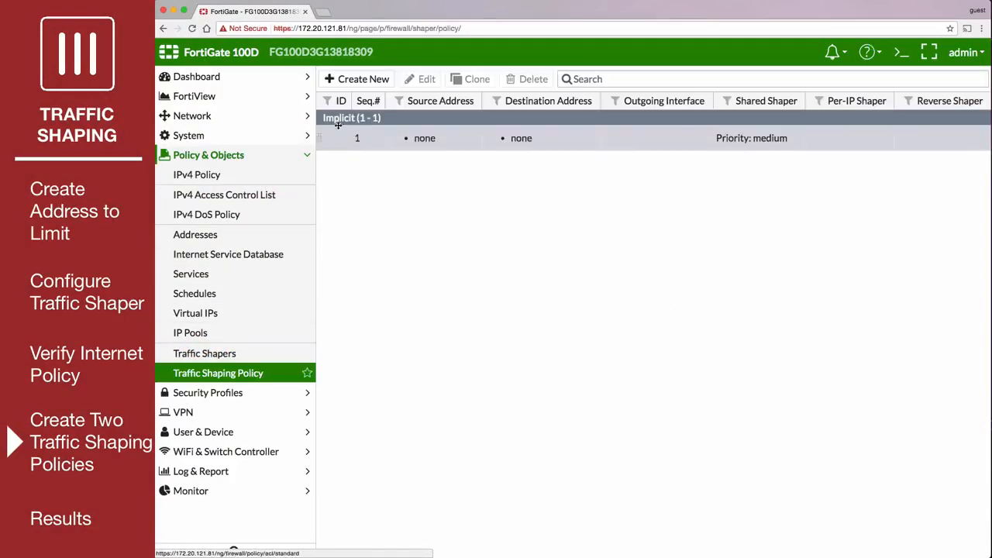
click(353, 78)
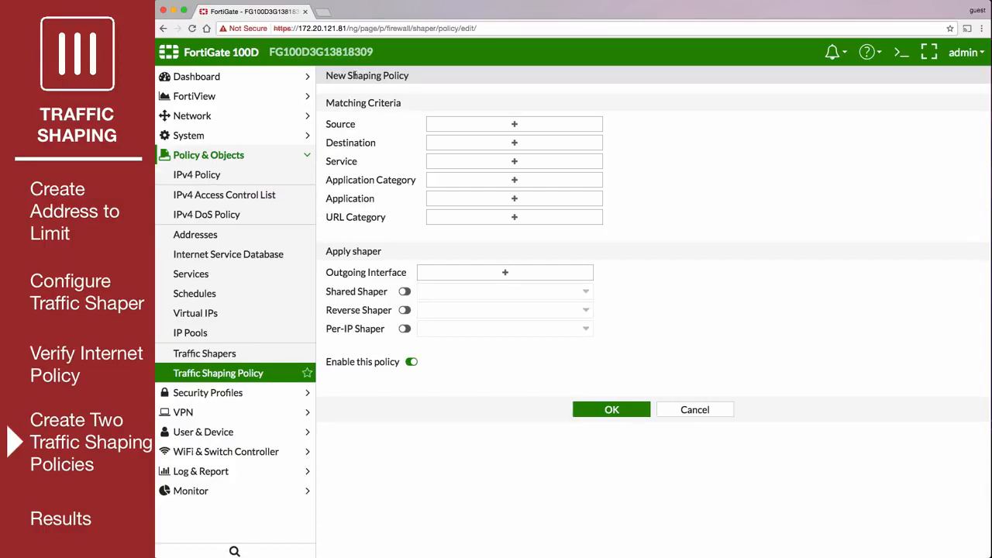
click(496, 124)
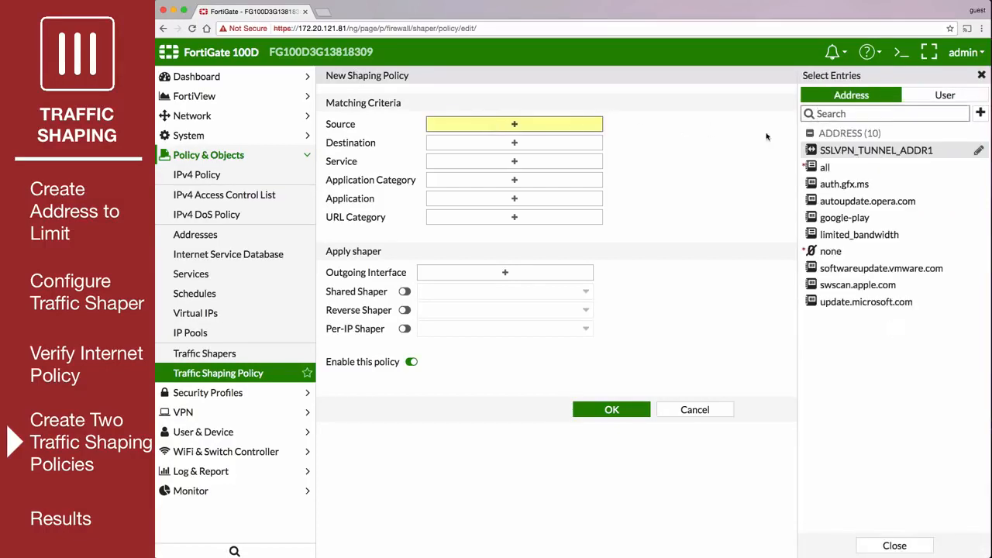
click(824, 167)
click(554, 164)
click(821, 131)
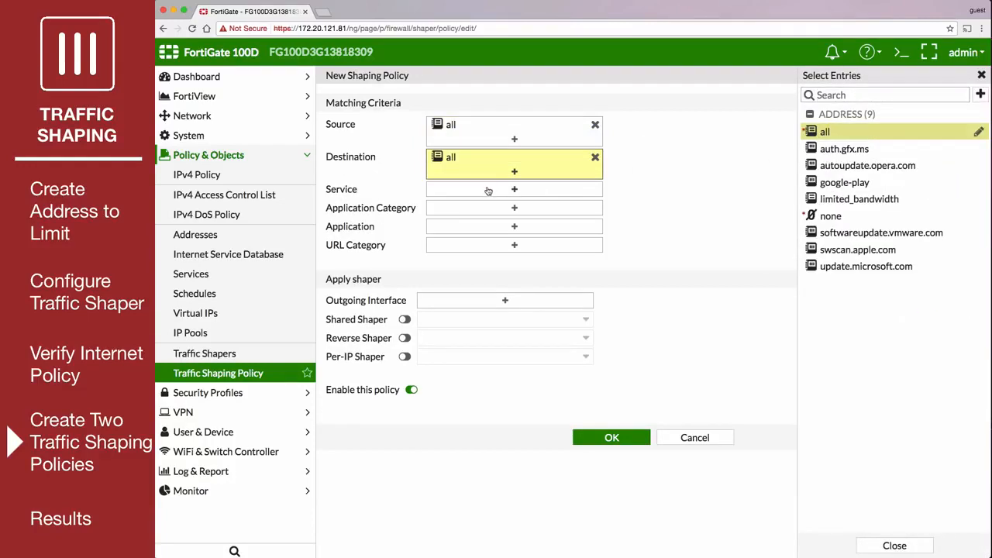
click(488, 190)
click(812, 148)
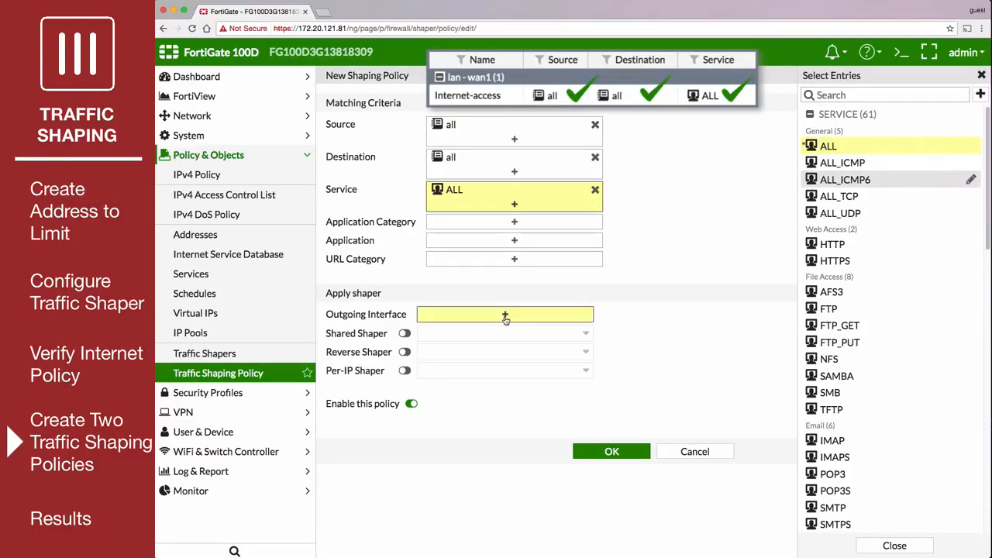
- Set the policy's outgoing interface to wan1, enable high-priority as both shared and reverse shaper, and save it
click(505, 316)
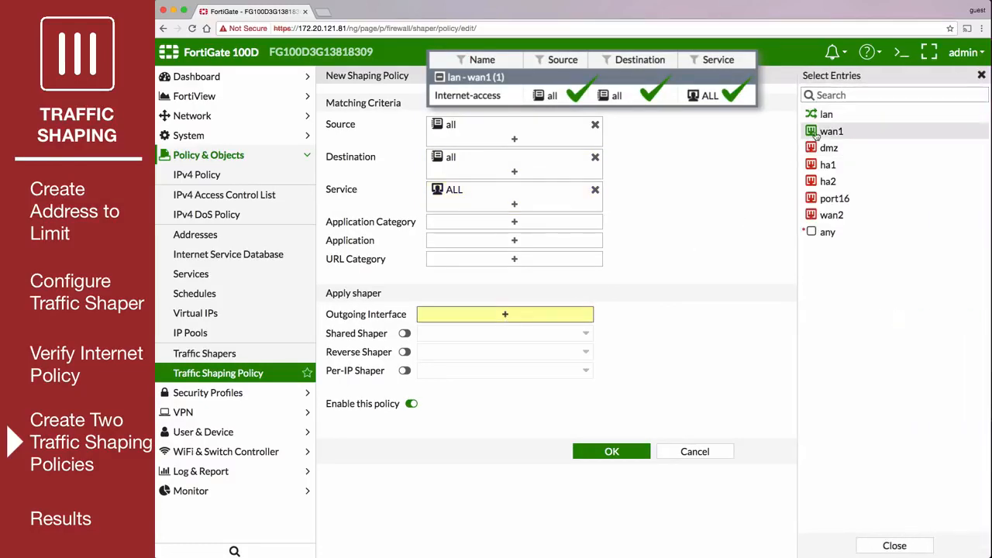
click(816, 134)
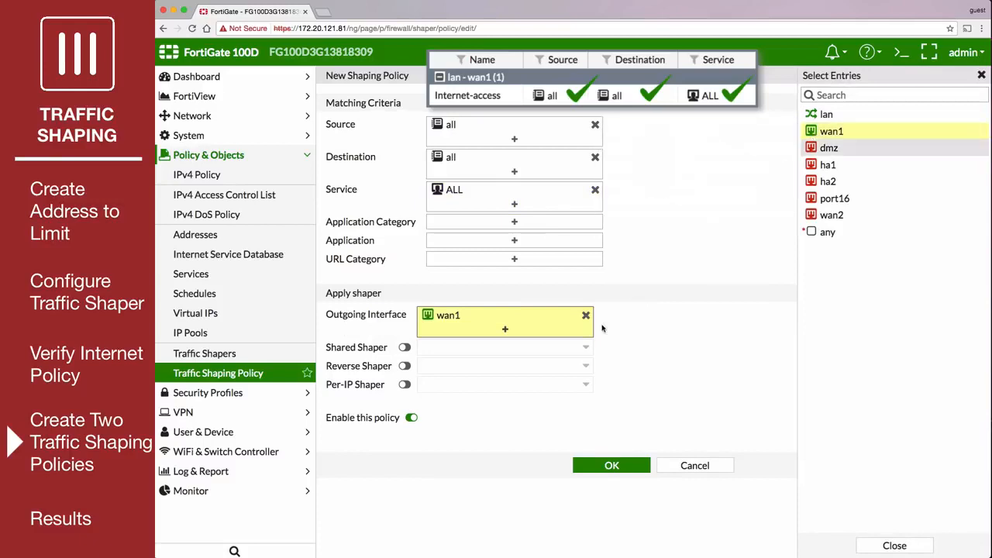
click(405, 347)
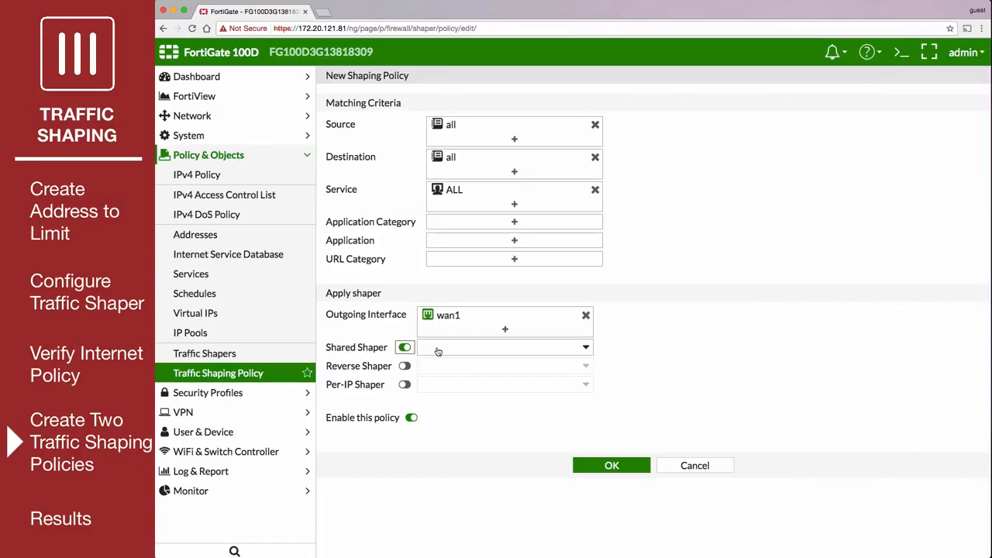
click(438, 349)
click(453, 404)
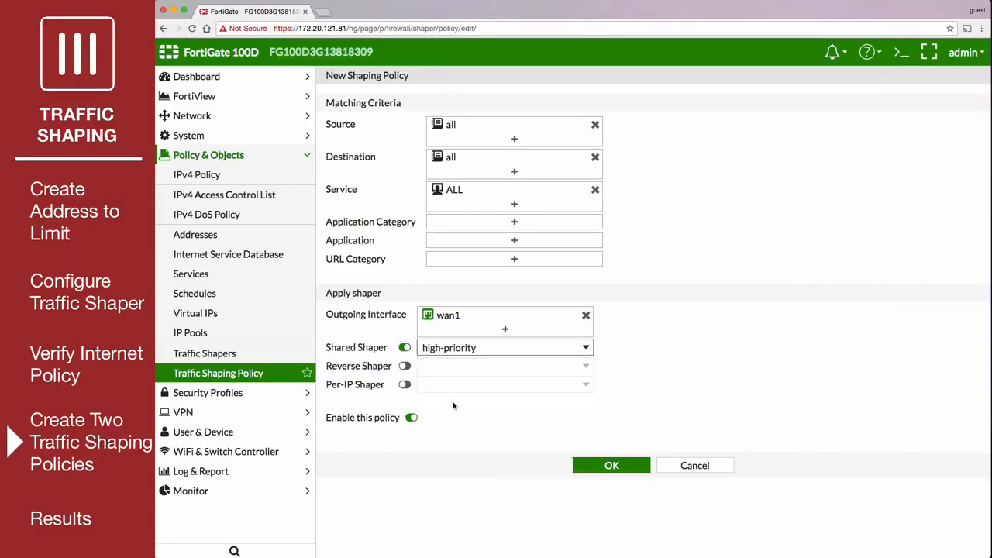
click(405, 366)
click(468, 368)
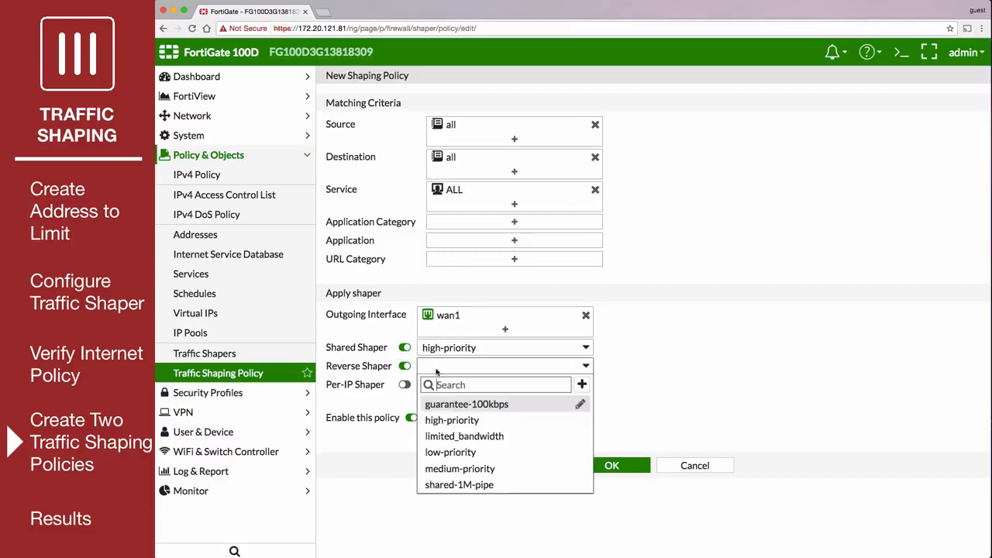
click(454, 421)
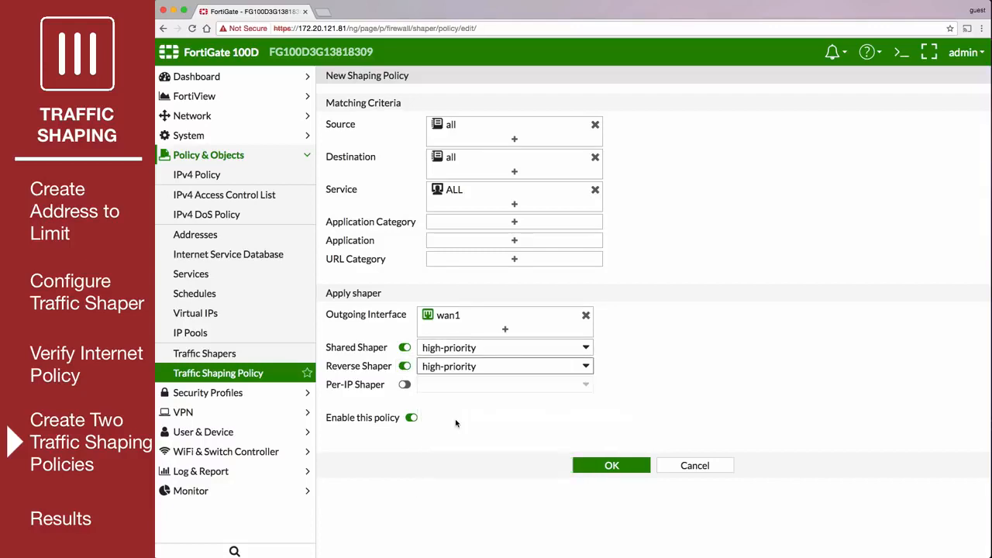
click(593, 470)
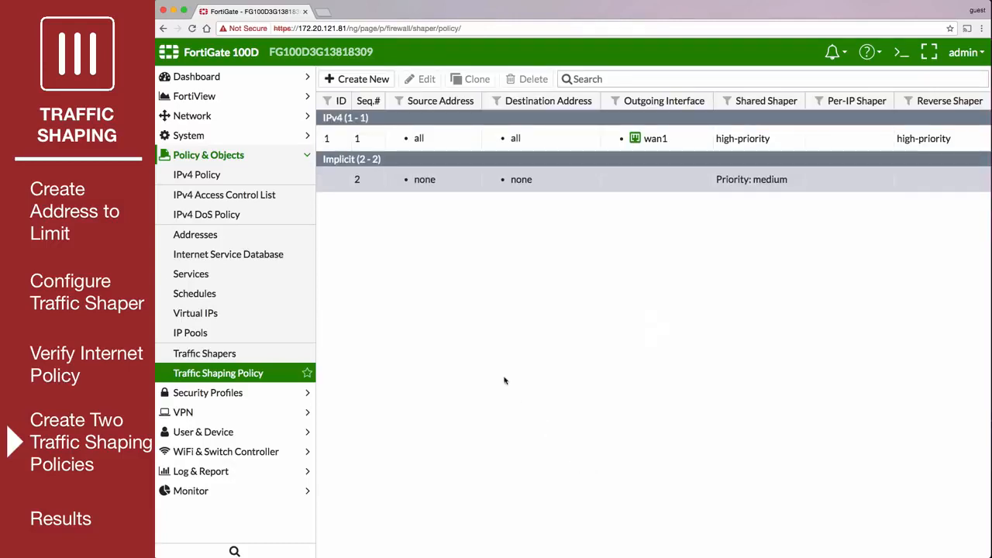
- Start a second traffic shaping policy matching source limited_bandwidth, destination all and service ALL
click(376, 78)
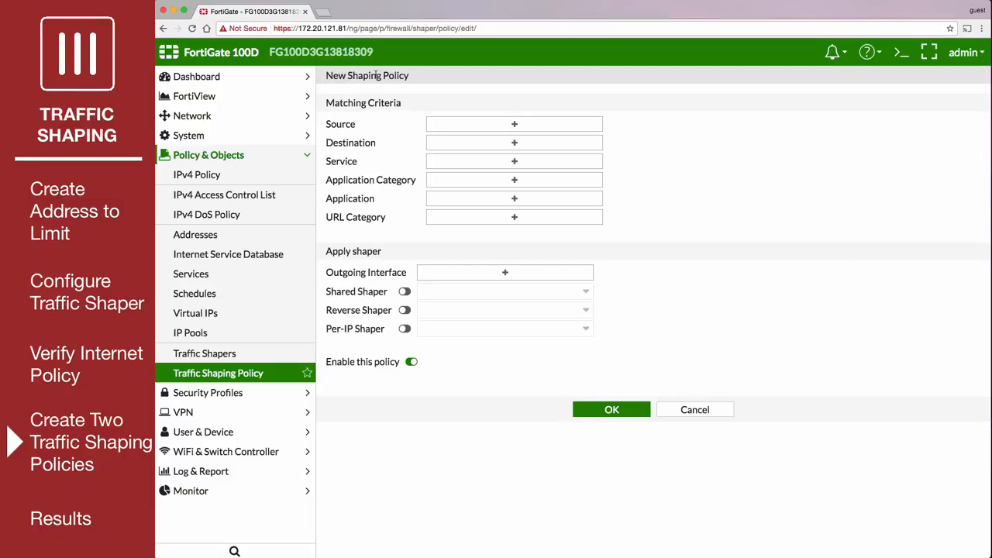
click(500, 127)
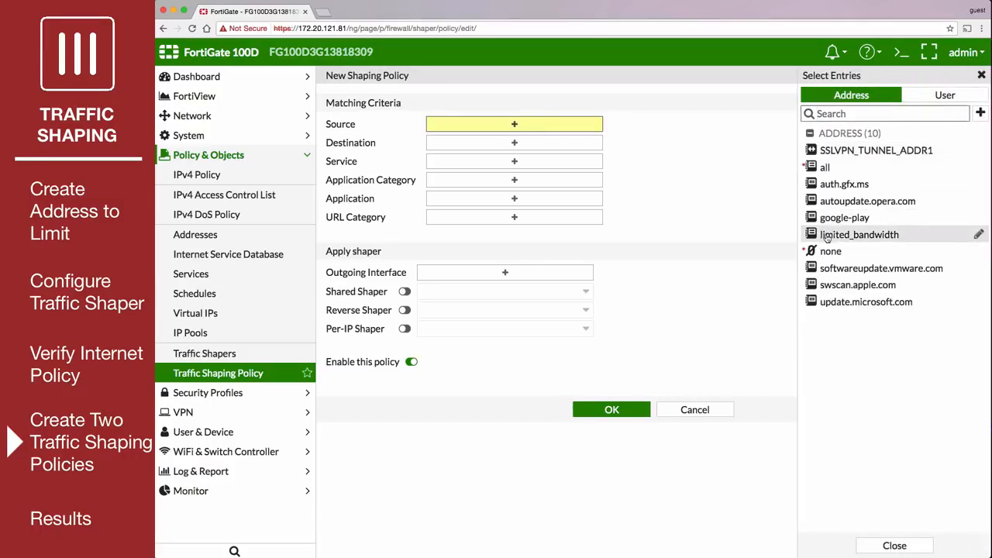
click(827, 235)
click(496, 155)
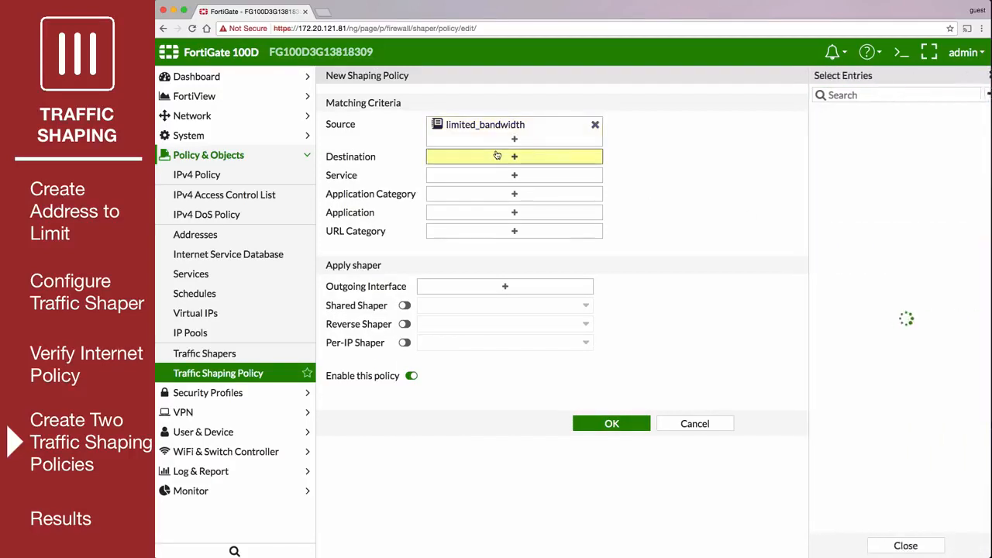
click(816, 131)
click(514, 193)
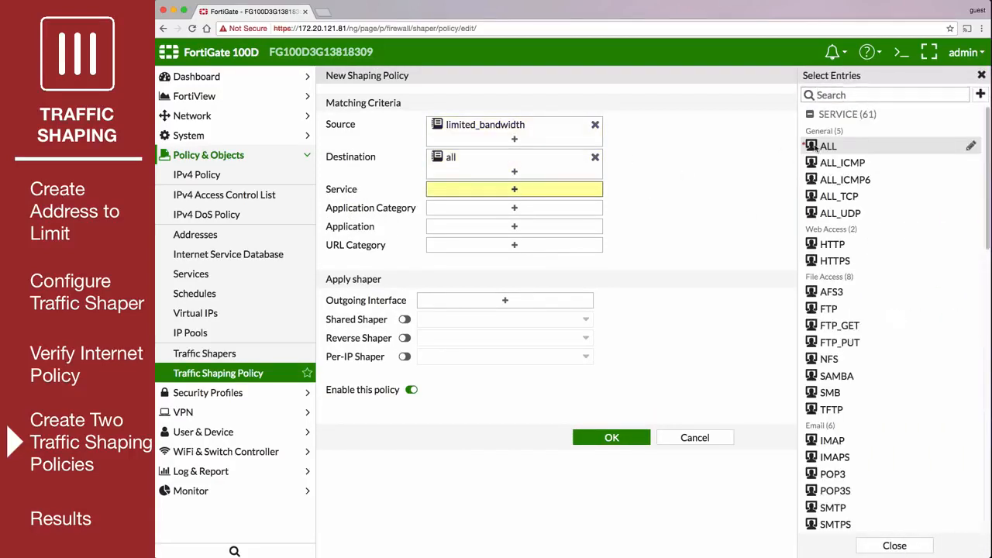
click(814, 146)
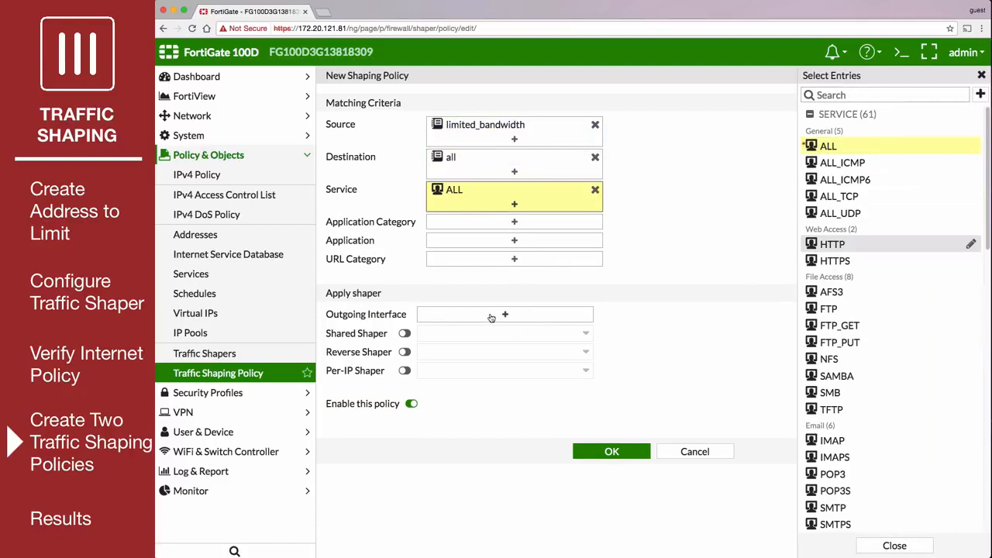
- Set the new policy's outgoing interface to wan1 and enable limited_bandwidth as both its shared and reverse shaper
click(491, 318)
click(831, 131)
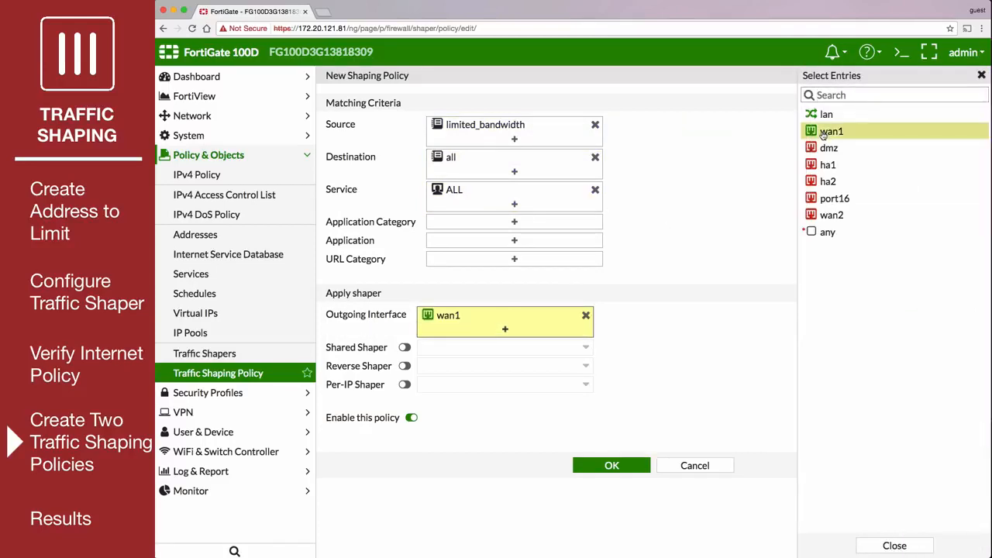
click(405, 347)
click(453, 350)
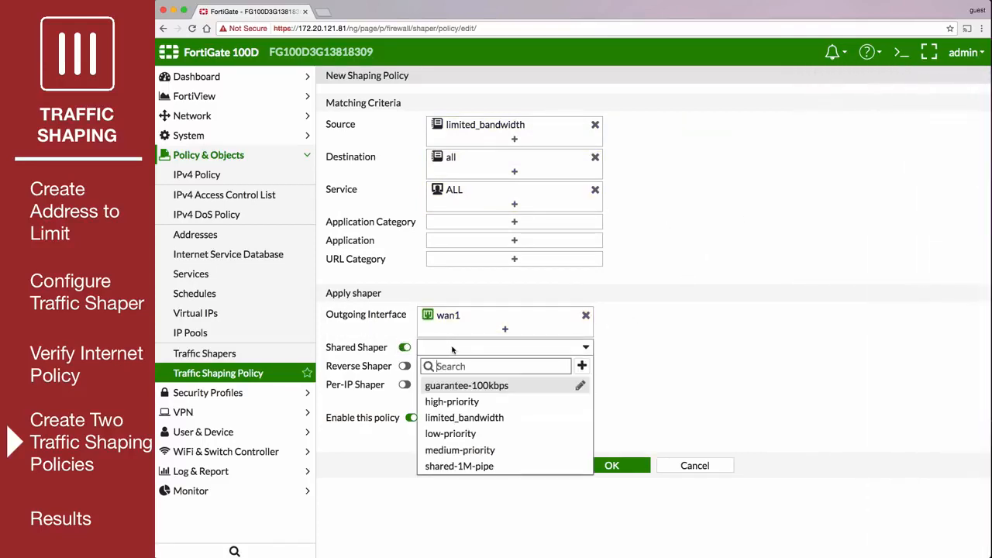
click(463, 417)
click(405, 365)
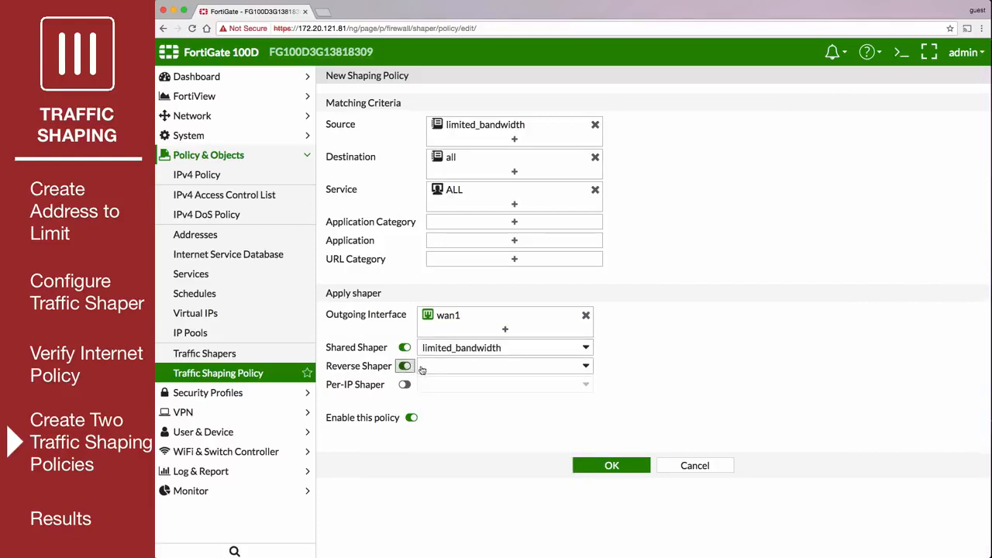
click(440, 370)
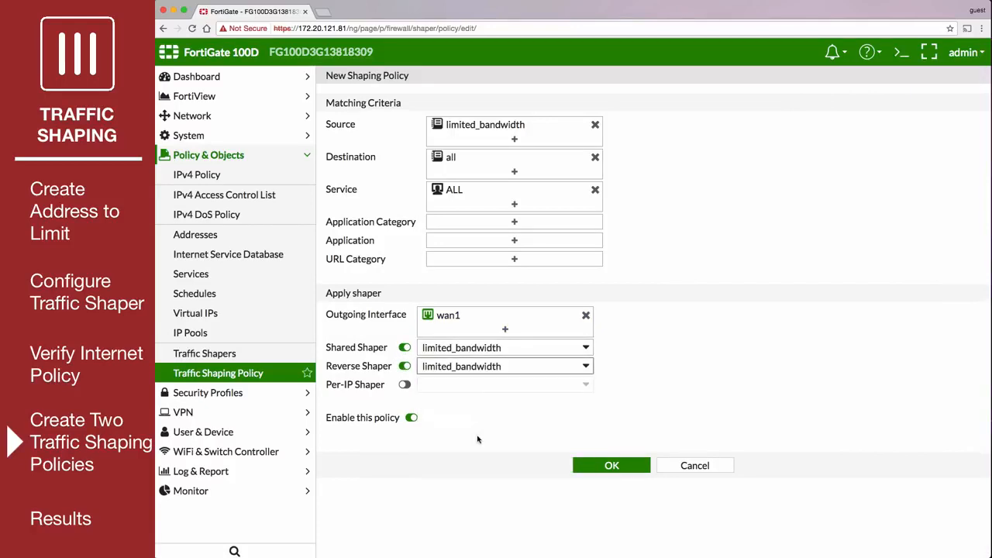
- Save the limited_bandwidth shaping policy and move it above the high-priority policy in the sequence
click(600, 474)
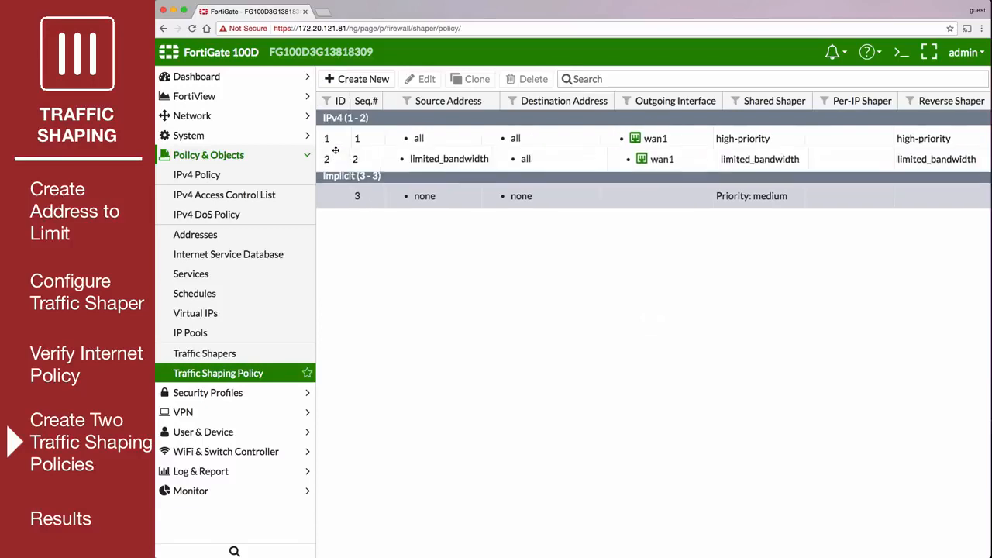
drag(335, 164, 336, 131)
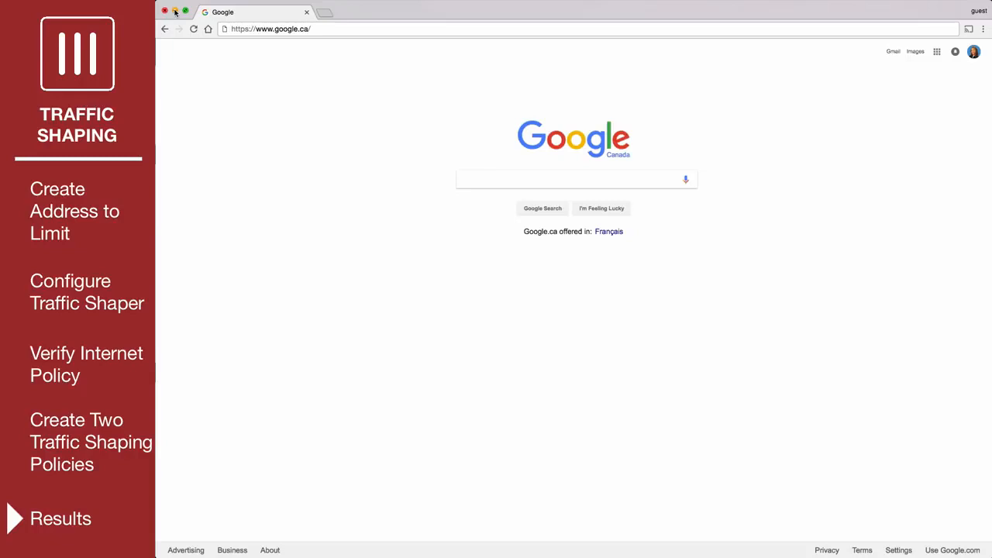
- Minimize the Google browser window and check the bandwidth utilization and dropped bytes of the FortiGate traffic shapers
click(175, 12)
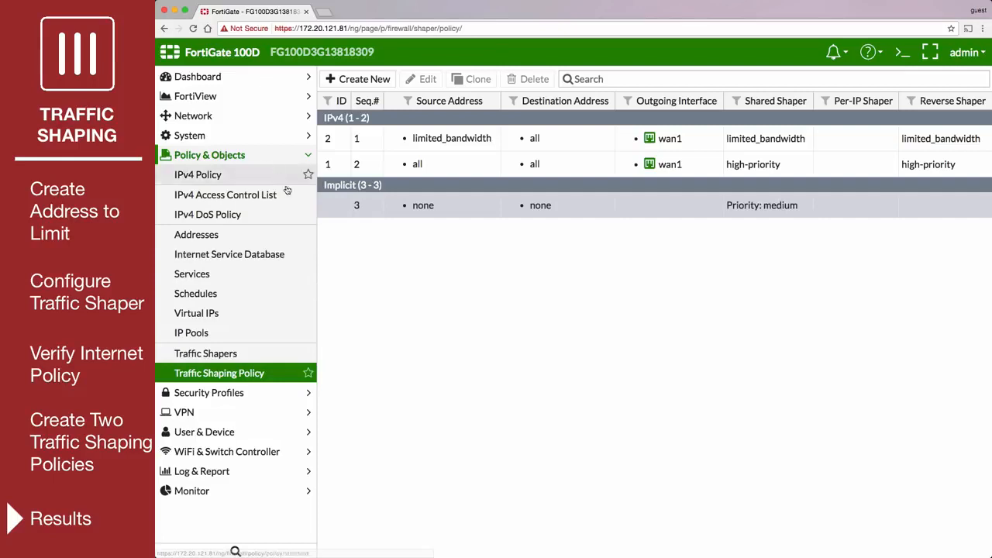
click(252, 353)
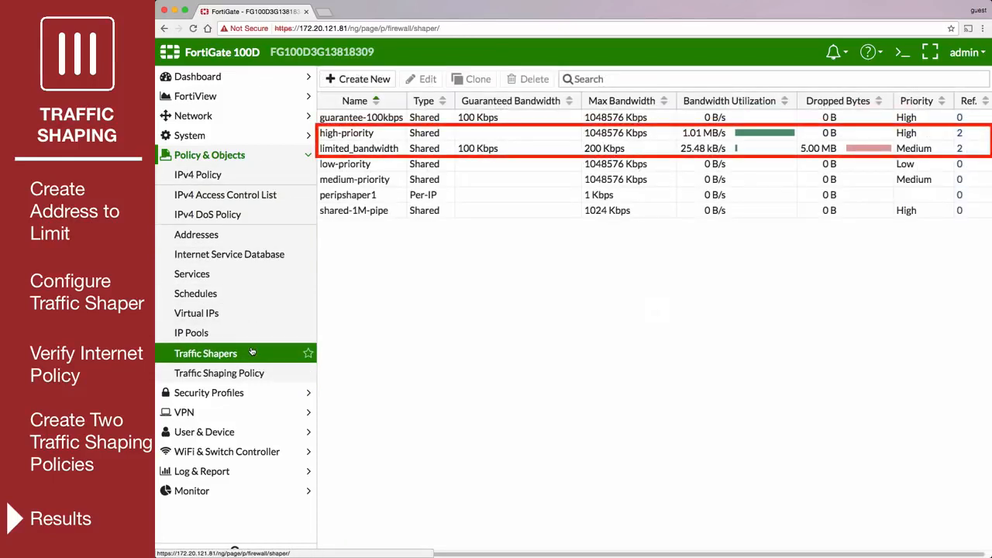
- View the FortiView sources for LAN/DMZ traffic and filter them by source 192.168.1.2
click(233, 96)
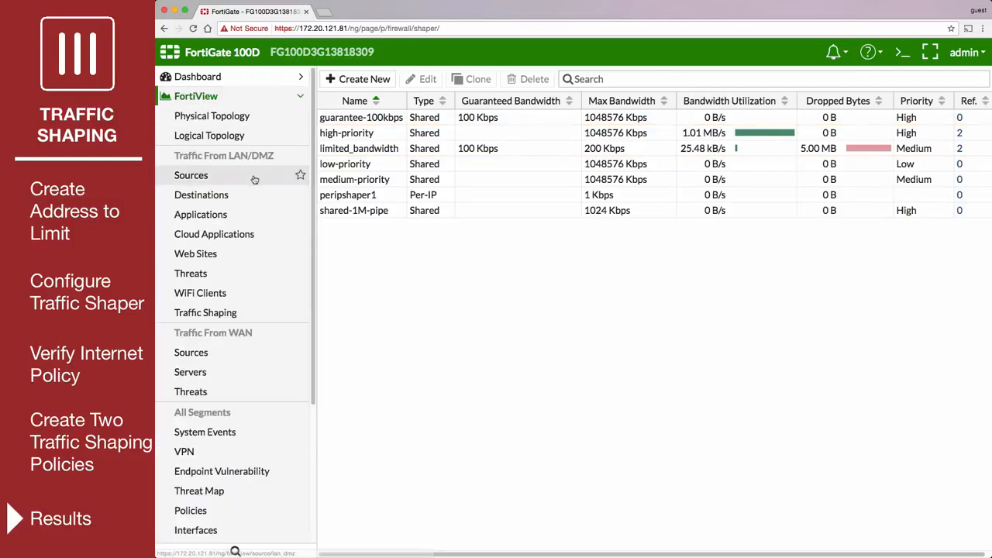
click(254, 178)
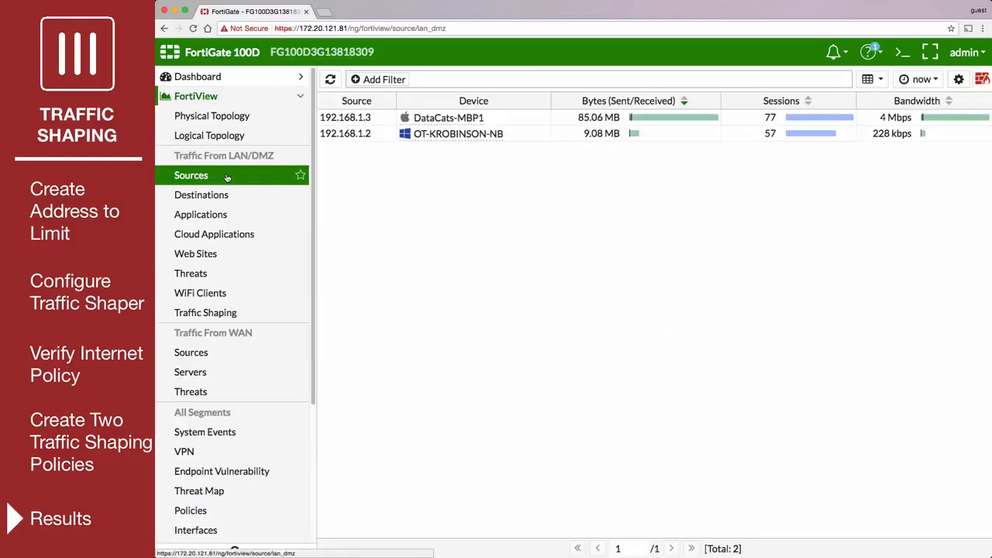
click(378, 79)
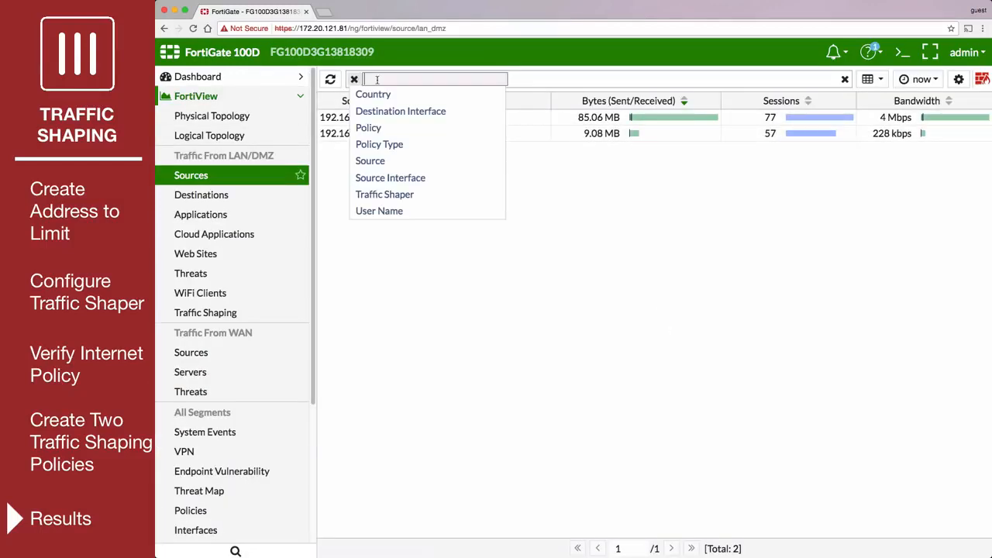
click(379, 158)
click(412, 96)
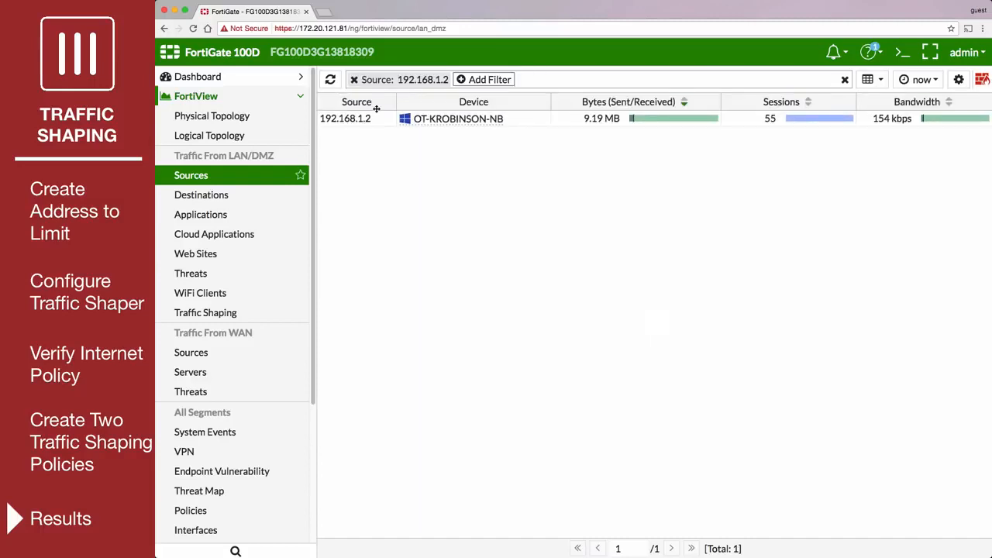
- Show FortiView traffic shaping for LAN/DMZ as a bubble chart and drill down into the destinations of the limited_bandwidth shaper
click(240, 314)
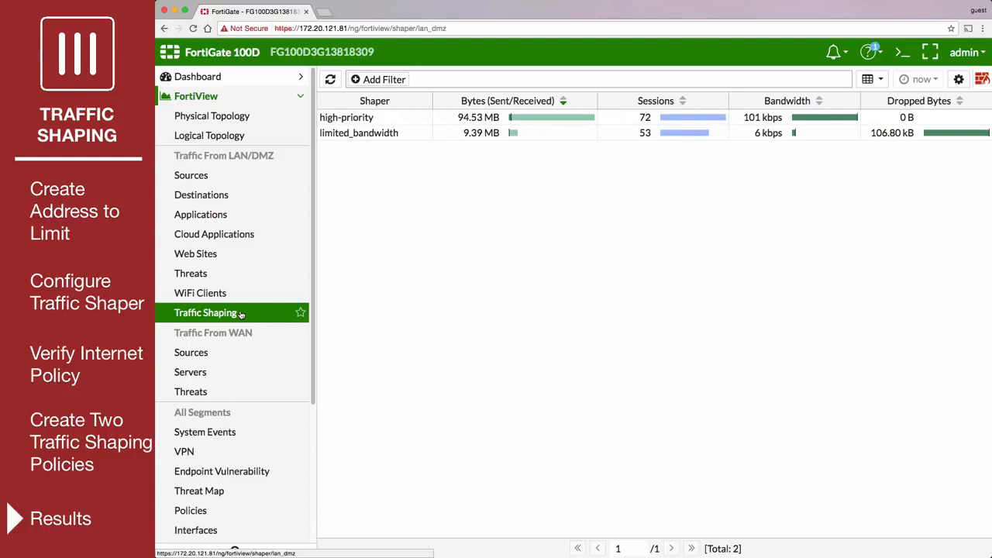
click(873, 77)
click(876, 114)
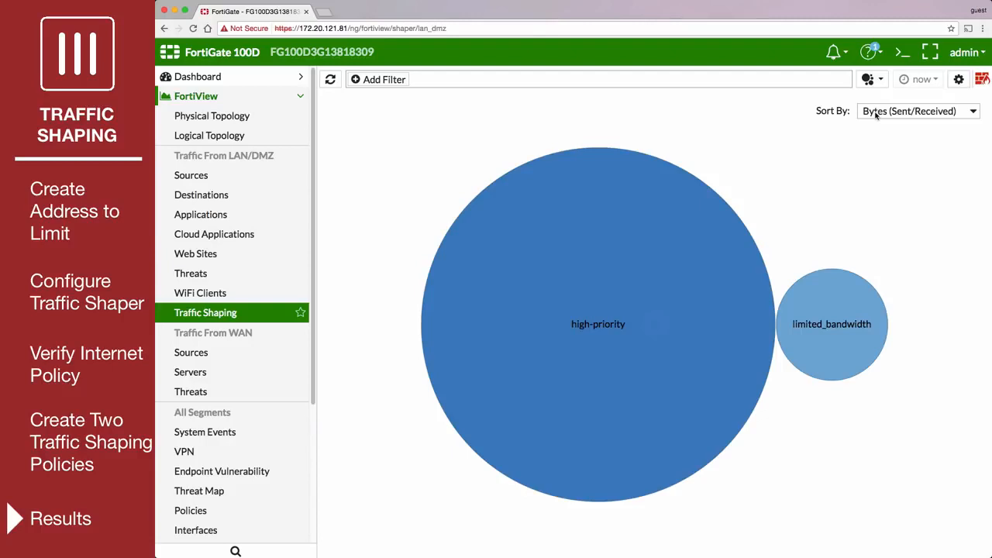
click(835, 292)
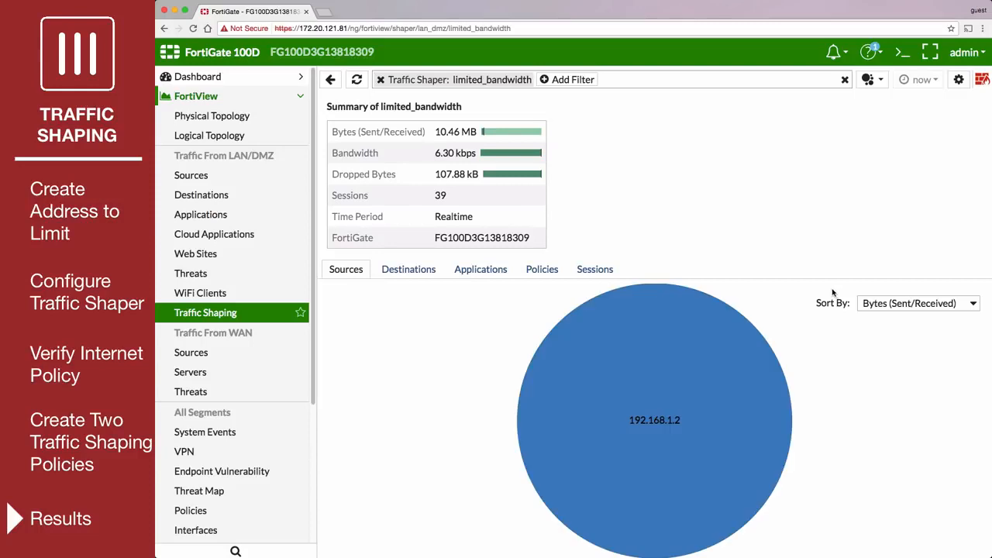
click(411, 269)
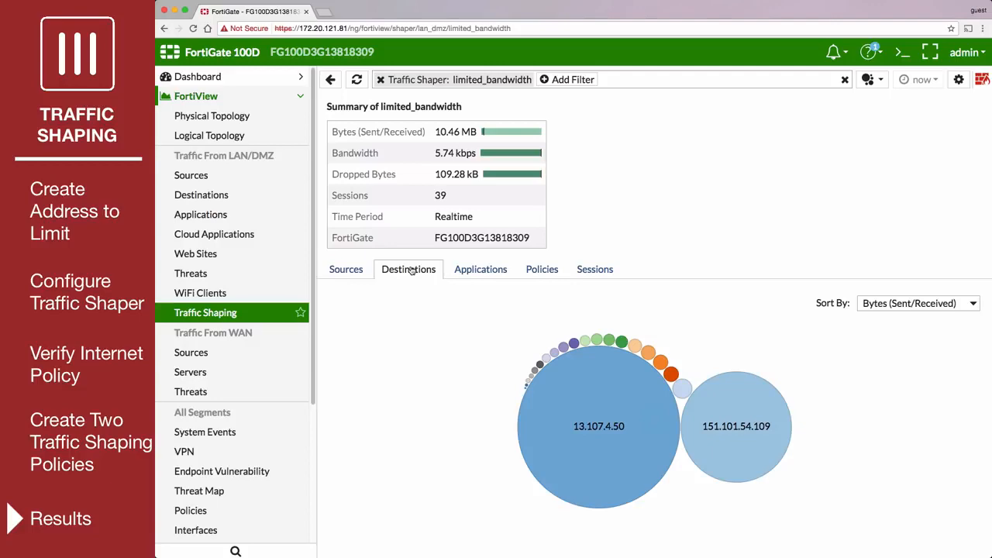